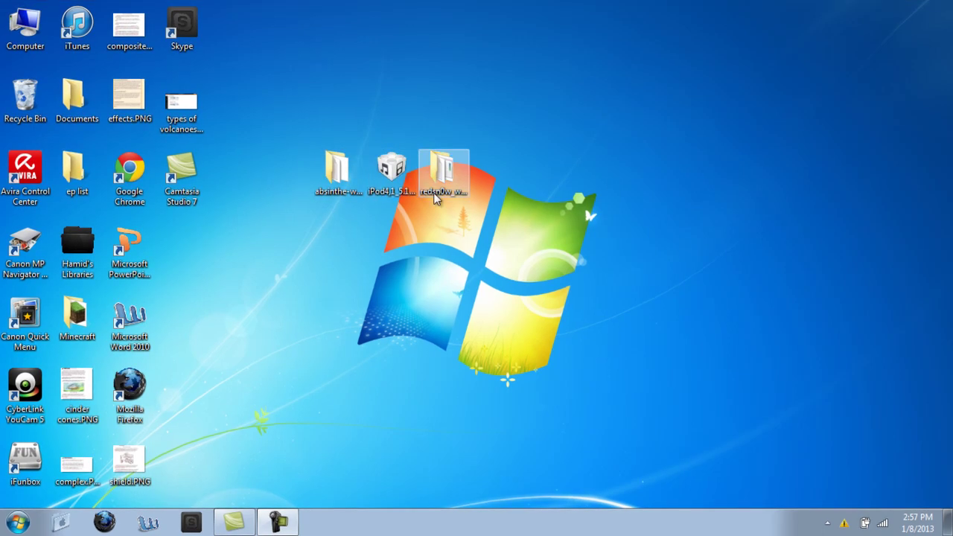
Step: Open the redsn0w folder and launch redsn0w.exe
drag(486, 214, 372, 117)
click(425, 98)
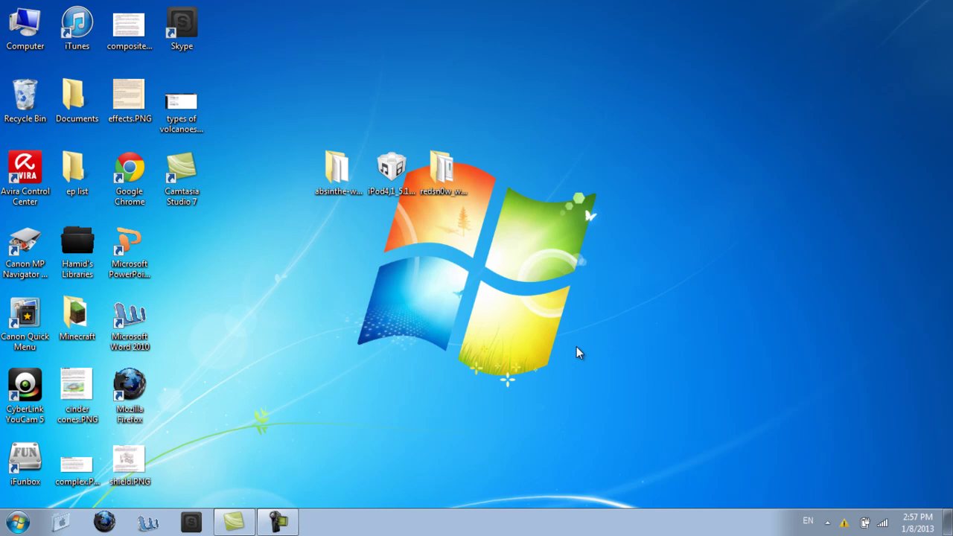
double_click(455, 168)
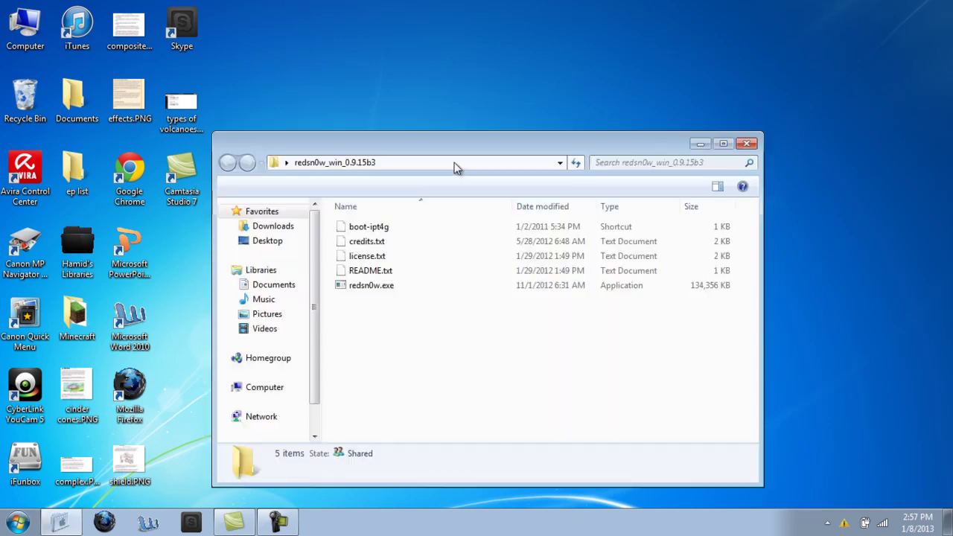
double_click(394, 286)
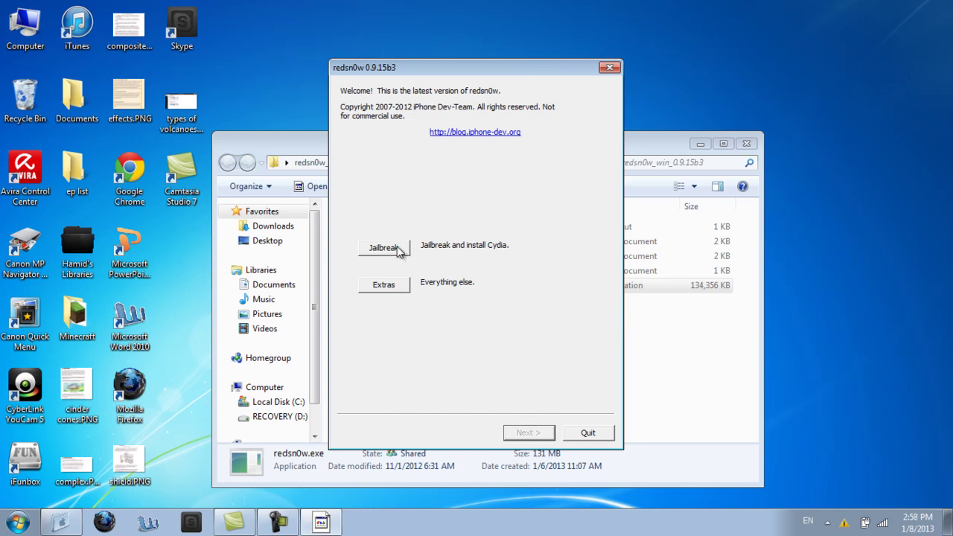
Step: Select the iPod4,1_5.1.1_9B206 IPSW under Extras and confirm the identified build
click(408, 288)
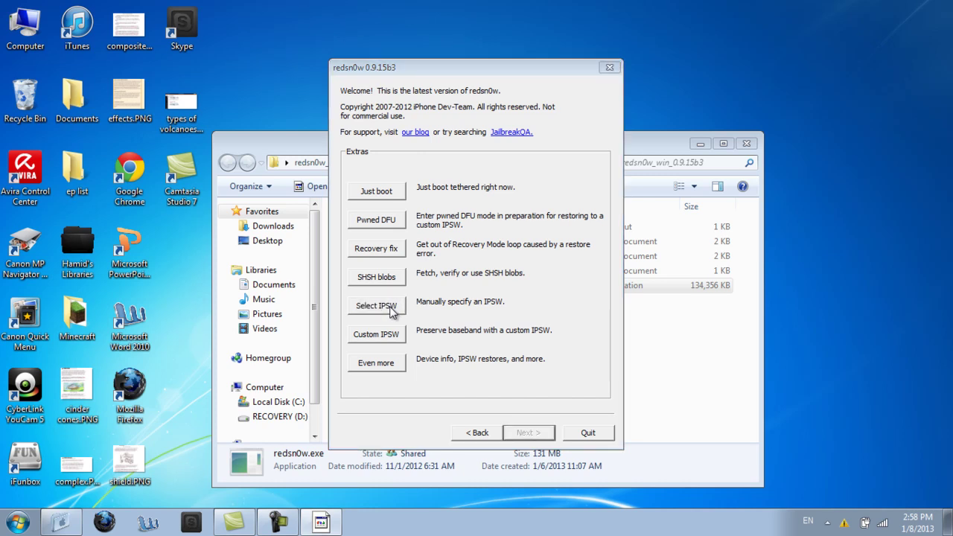
click(392, 312)
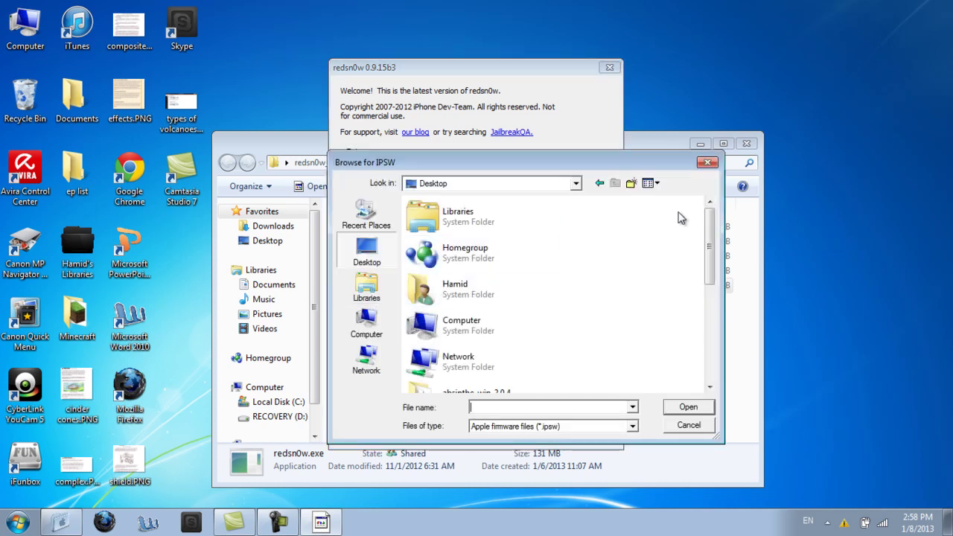
drag(707, 223, 730, 376)
double_click(438, 375)
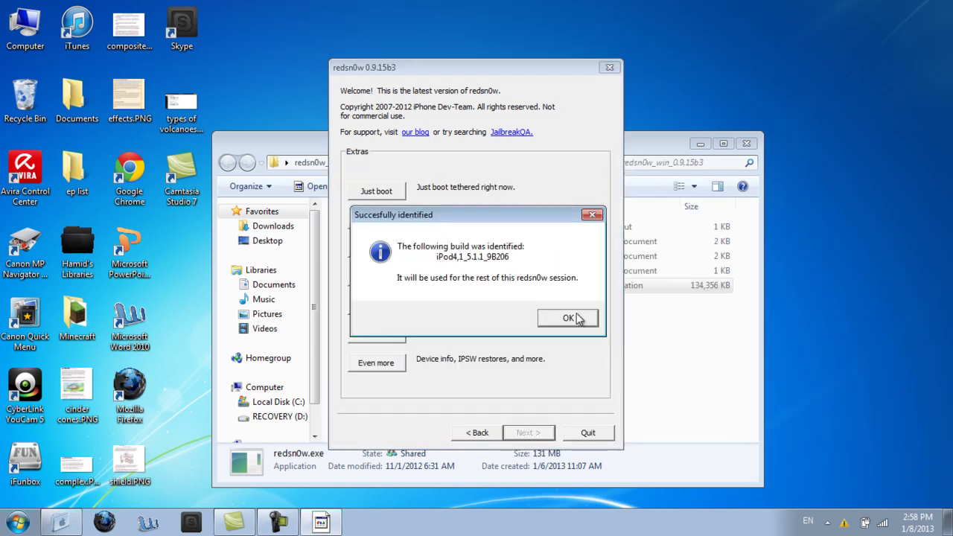
click(572, 317)
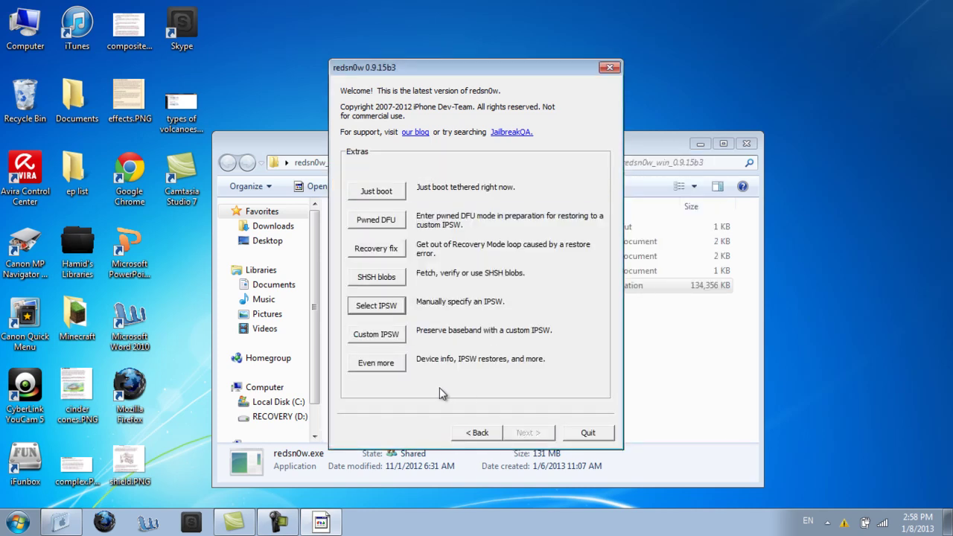
click(380, 363)
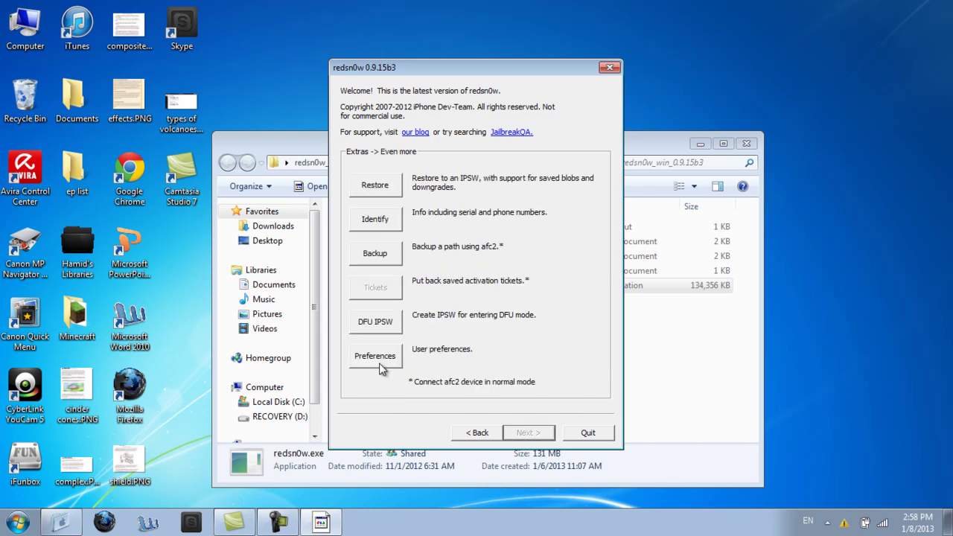
click(372, 190)
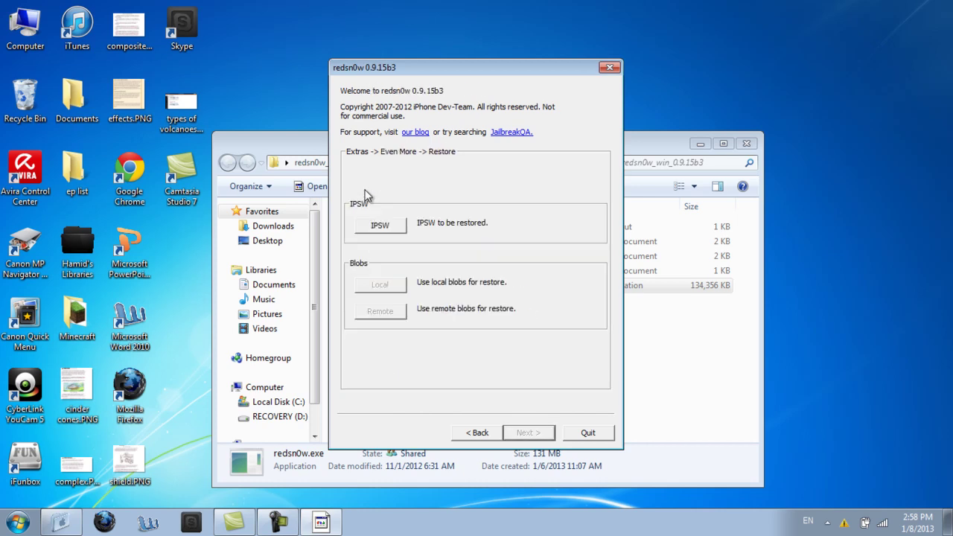
click(381, 226)
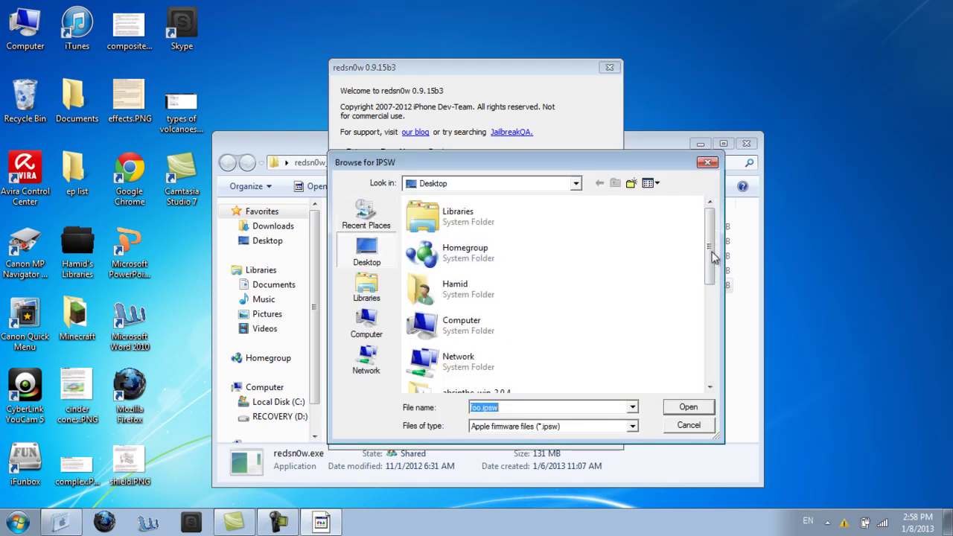
drag(712, 258, 711, 365)
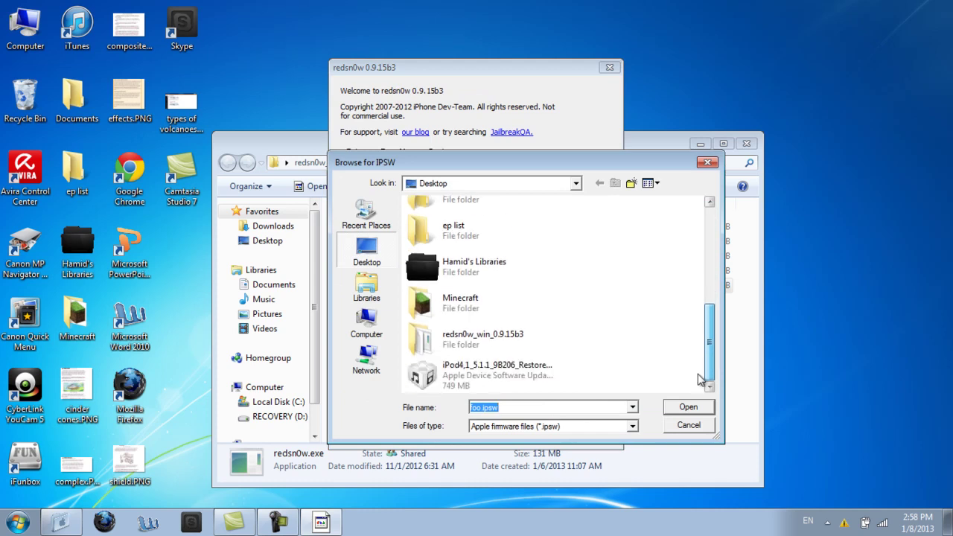
click(495, 376)
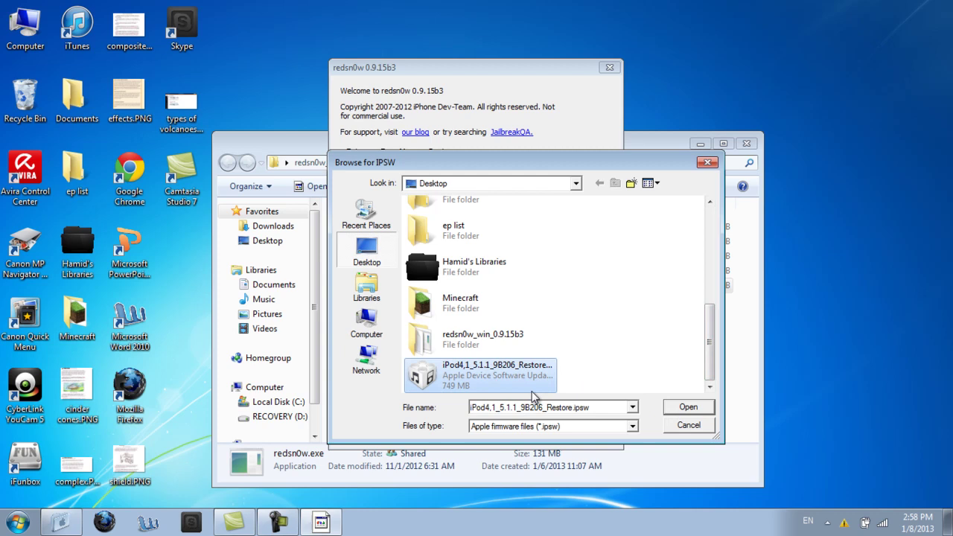
double_click(517, 384)
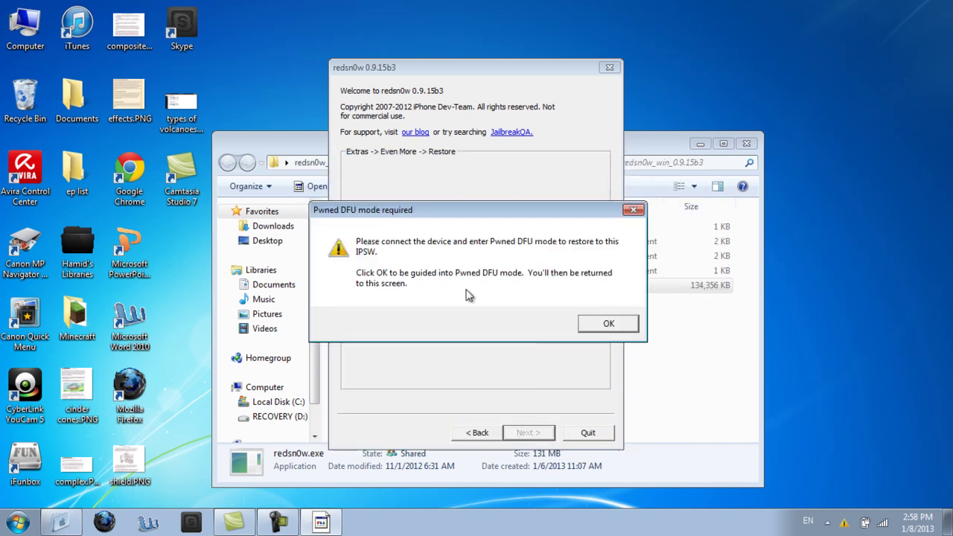
click(588, 326)
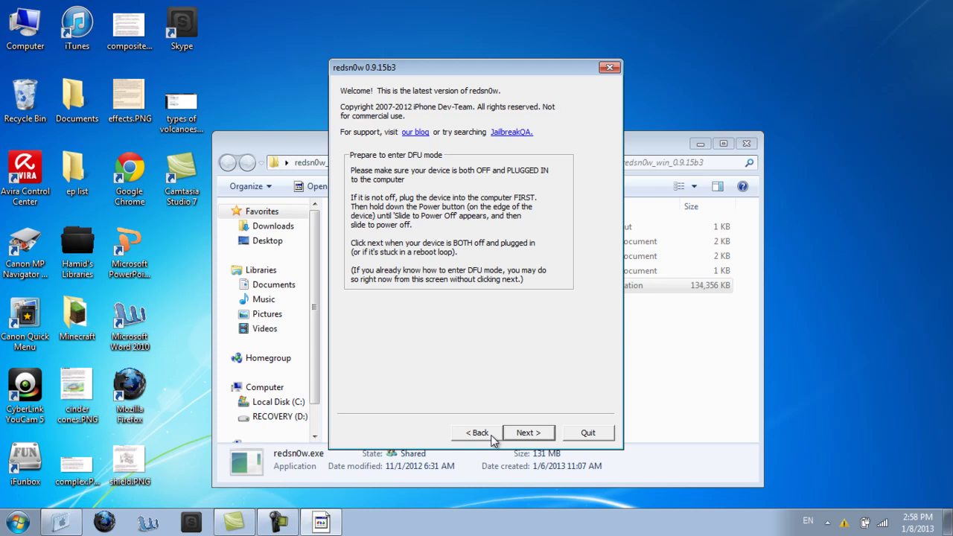
click(491, 436)
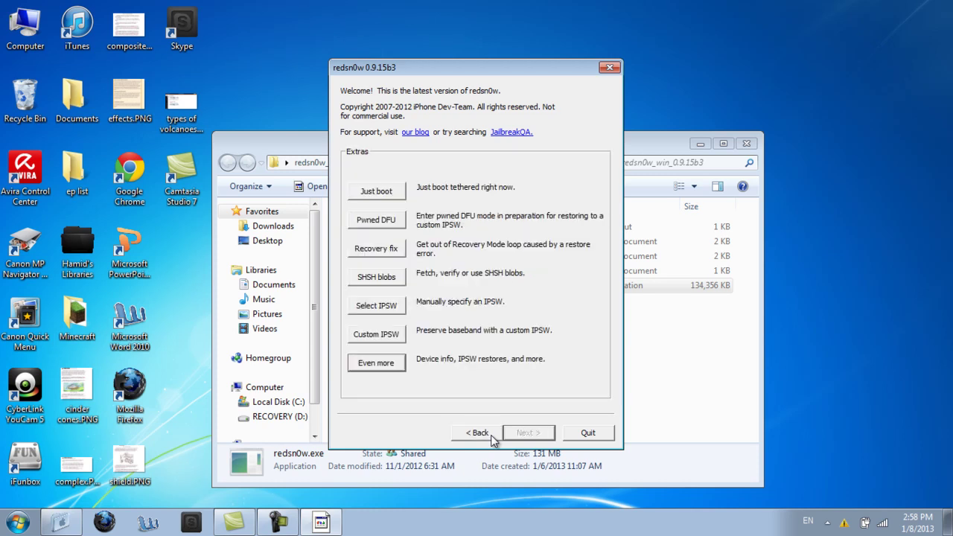
Step: Quit redsn0w, close its folder, and run absinthe-win-2.0.4.exe to extract the package
click(592, 434)
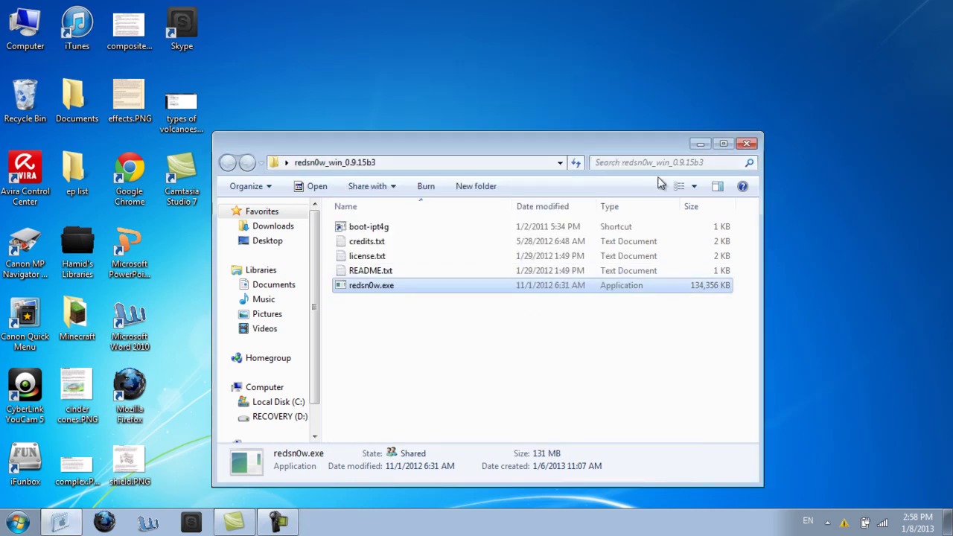
click(746, 144)
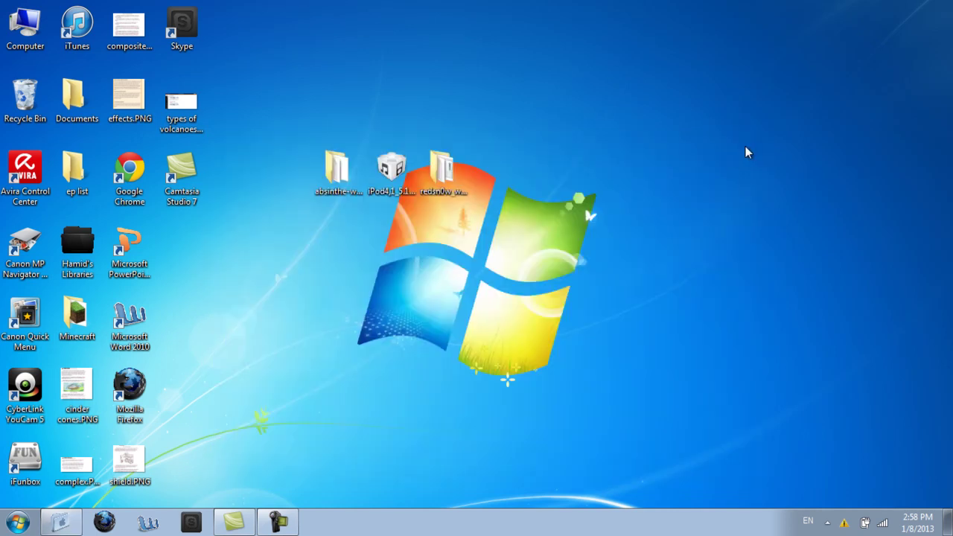
double_click(339, 179)
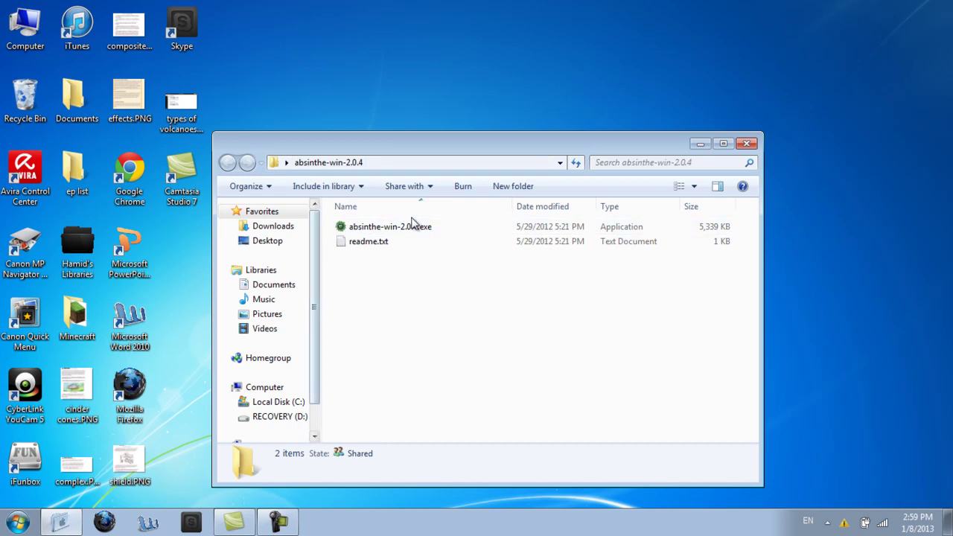
double_click(382, 231)
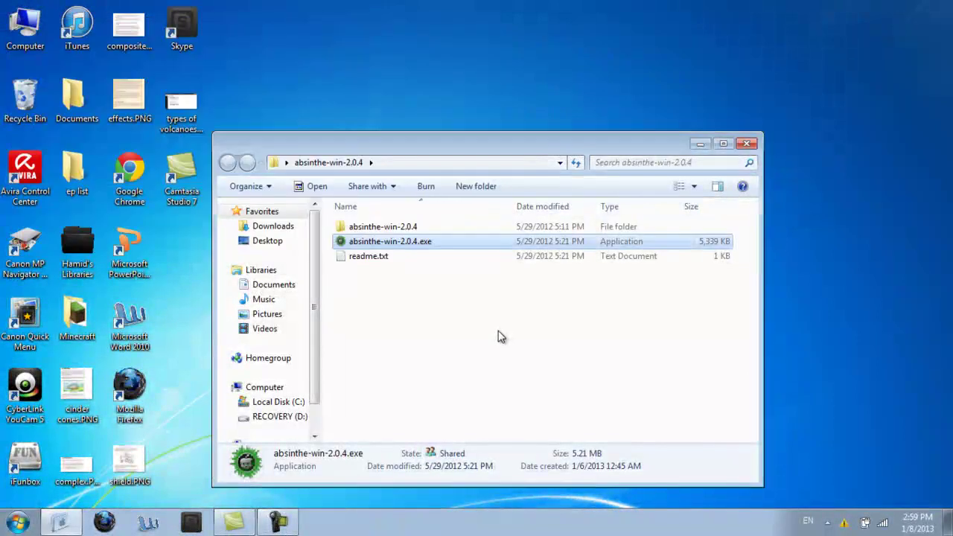
Step: Run absinthe.exe as administrator from the extracted absinthe-win-2.0.4 subfolder
double_click(411, 228)
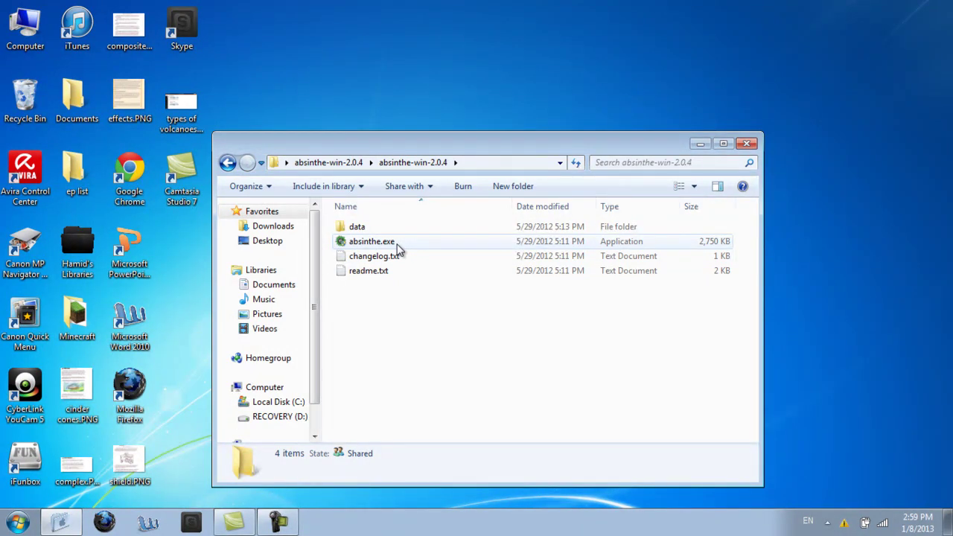
right_click(395, 241)
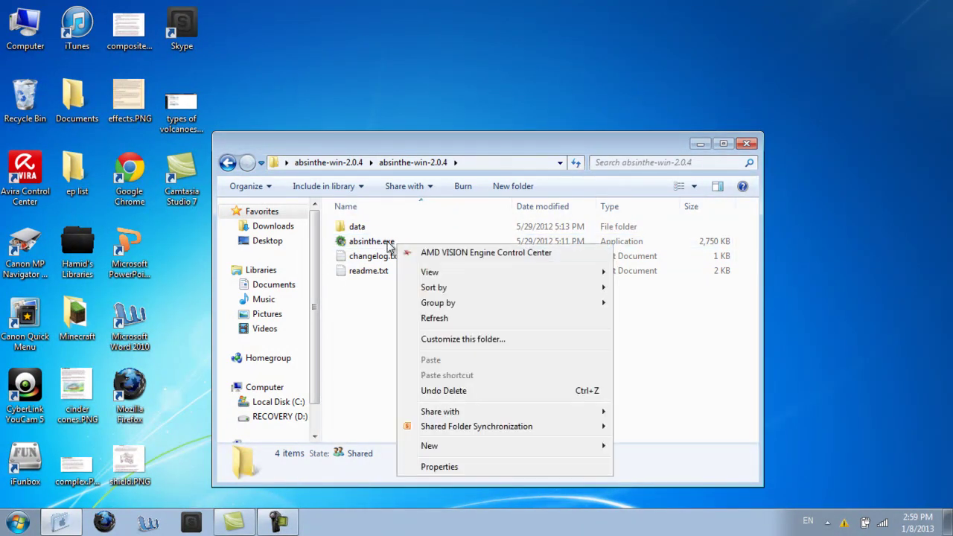
click(384, 243)
right_click(384, 242)
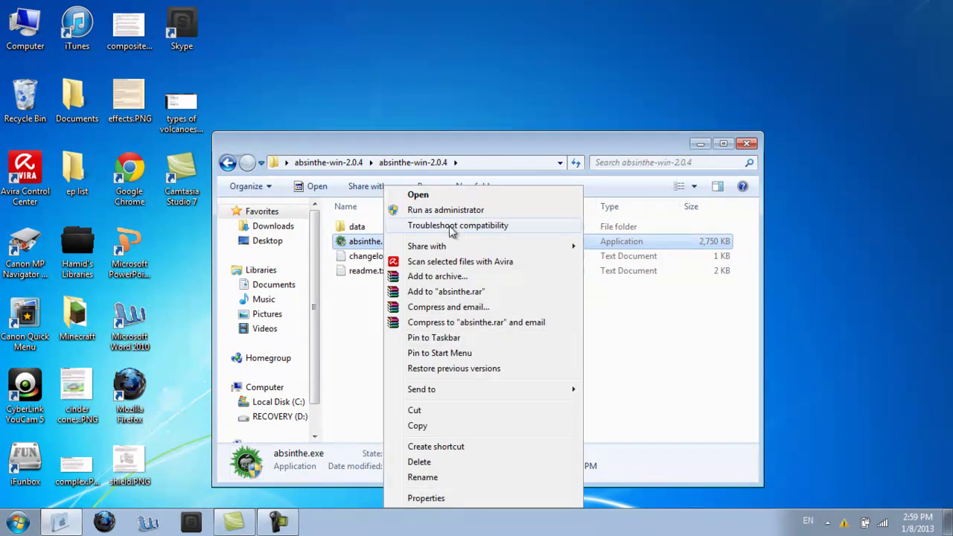
click(476, 210)
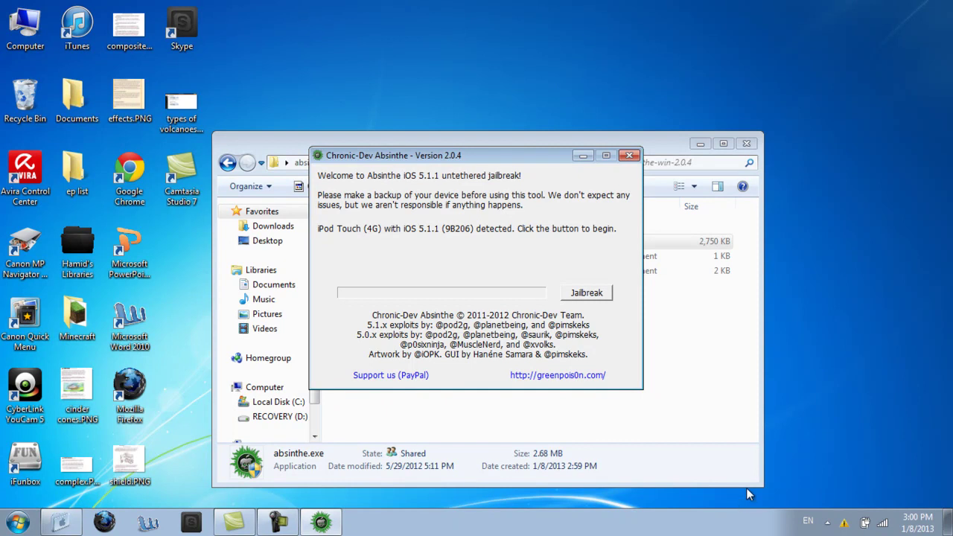
Step: Attempt the Absinthe jailbreak, which reports already jailbroken, then close Absinthe and the folder
click(945, 484)
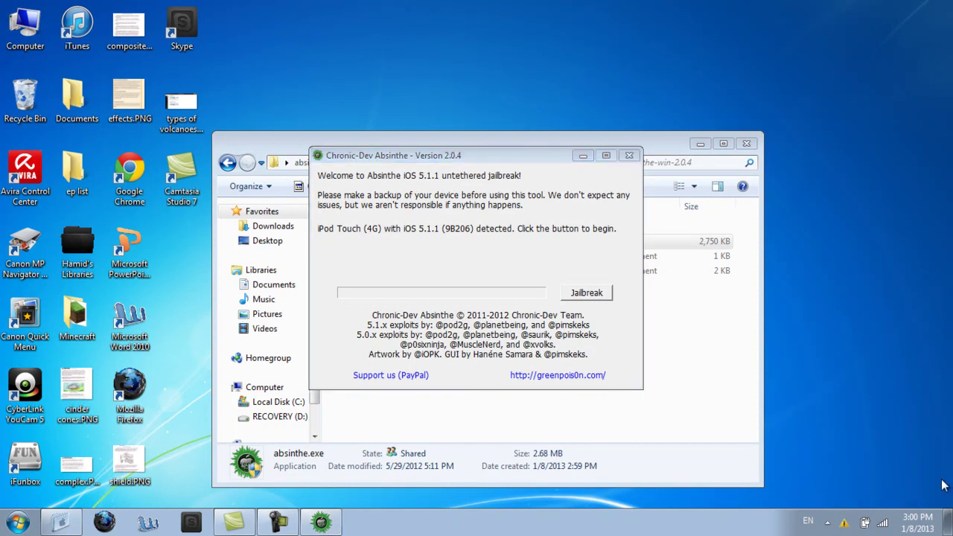
click(590, 295)
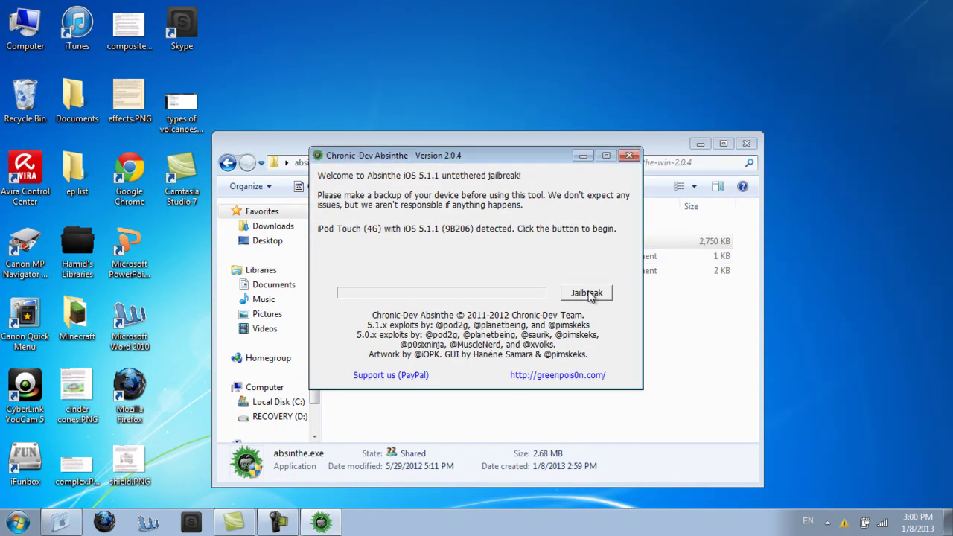
click(586, 293)
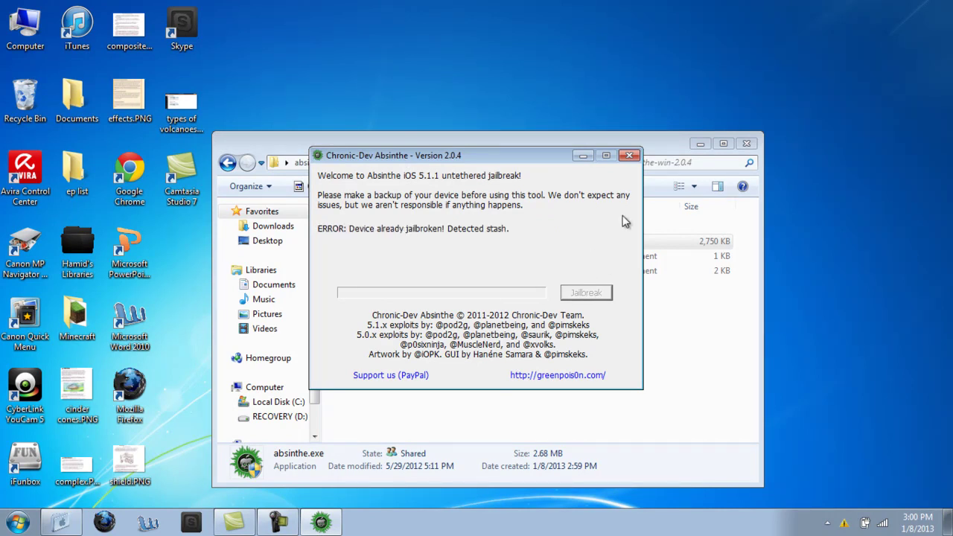
click(629, 156)
click(746, 144)
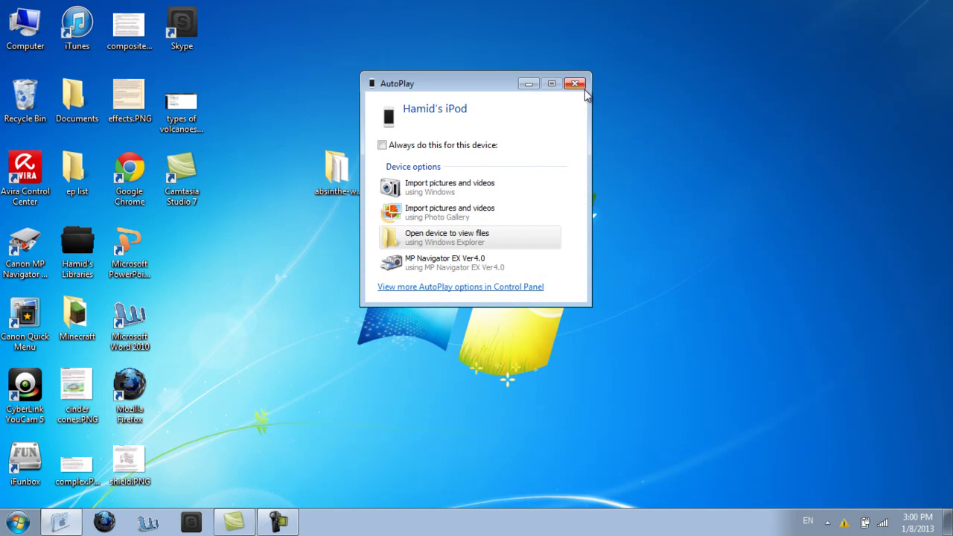
Step: Close the iPod AutoPlay window and collapse the hidden tray icons, leaving the desktop clear
click(574, 83)
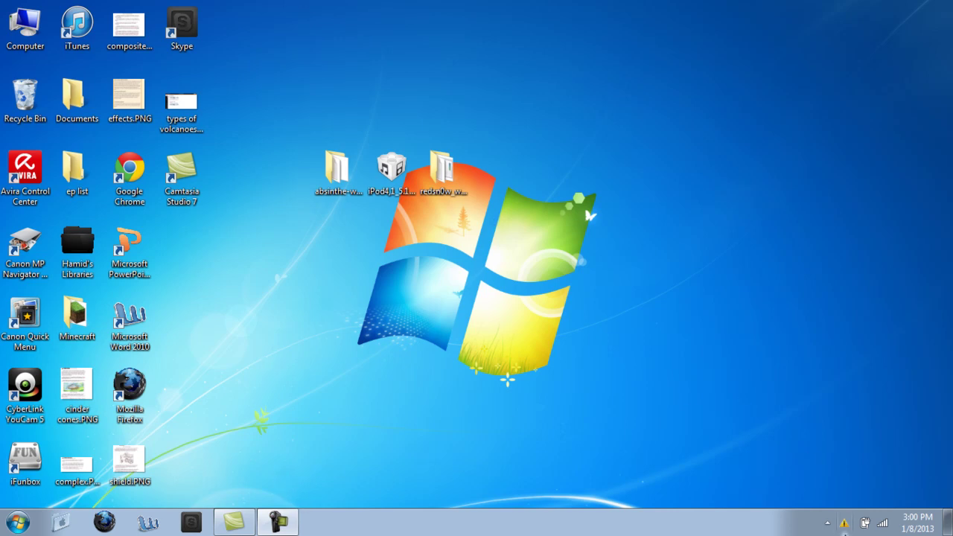
click(827, 522)
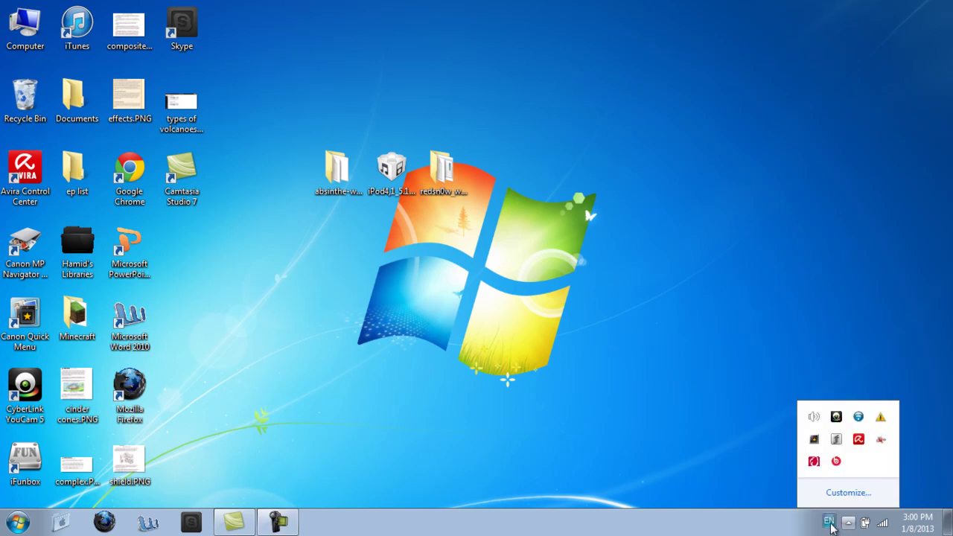
click(678, 429)
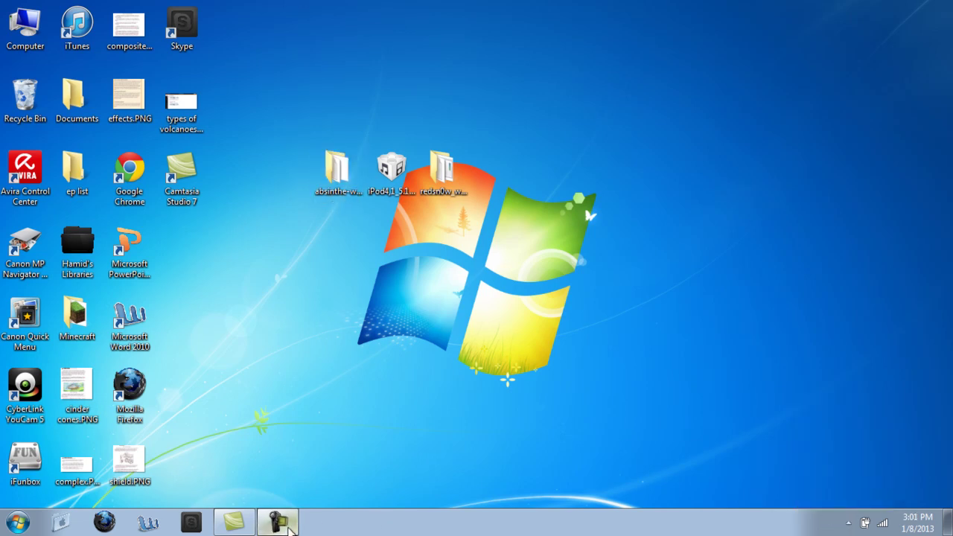